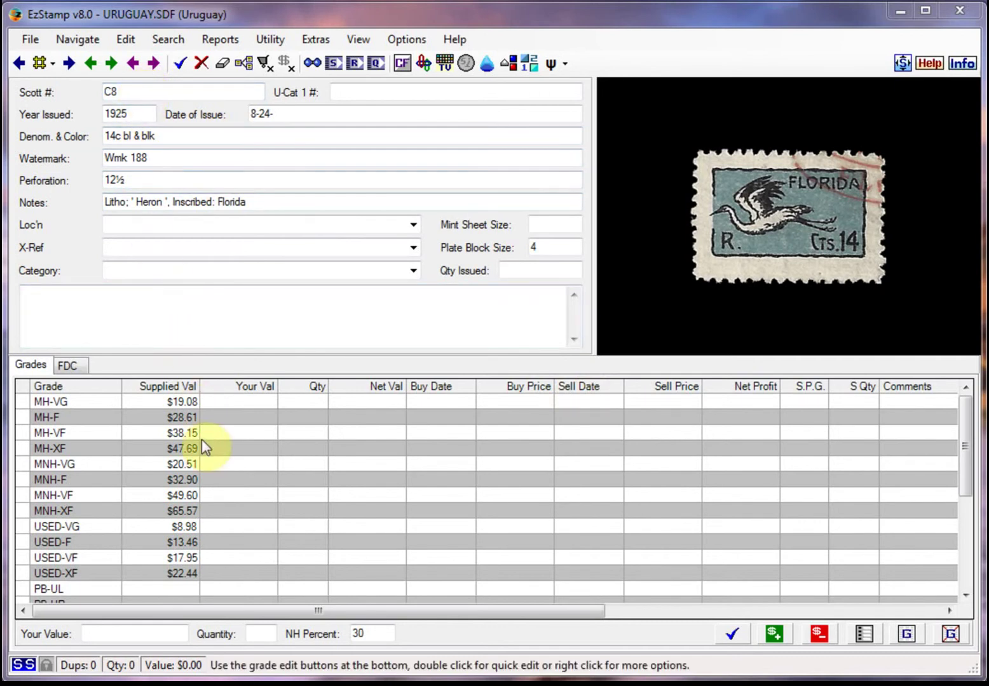
- Save one MNH-VF copy each of Uruguay C8 and C9 to inventory
click(182, 496)
click(730, 634)
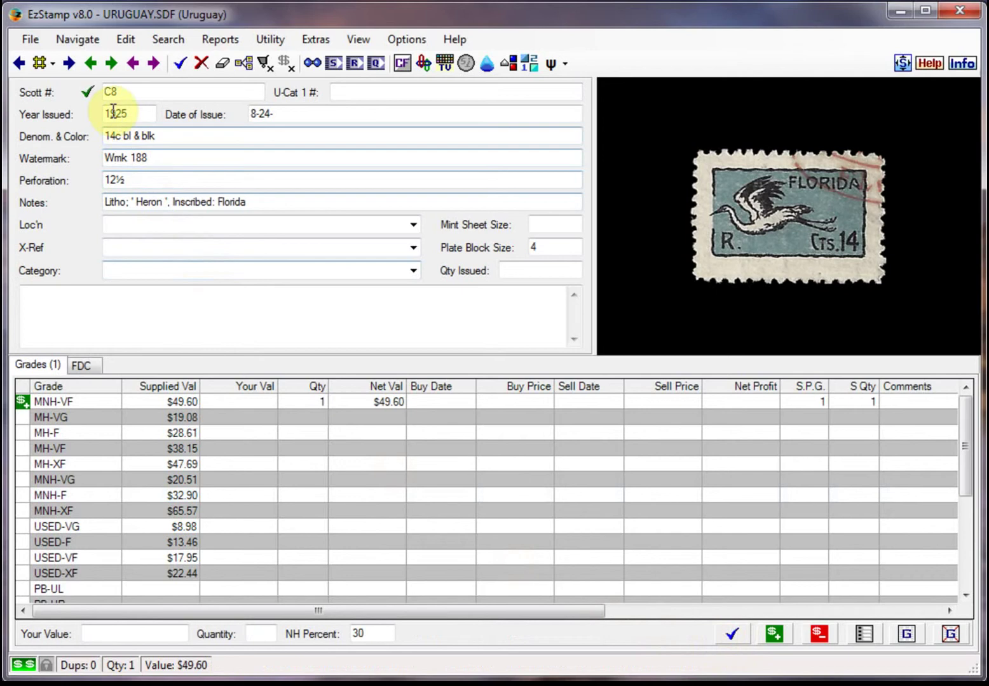
click(69, 67)
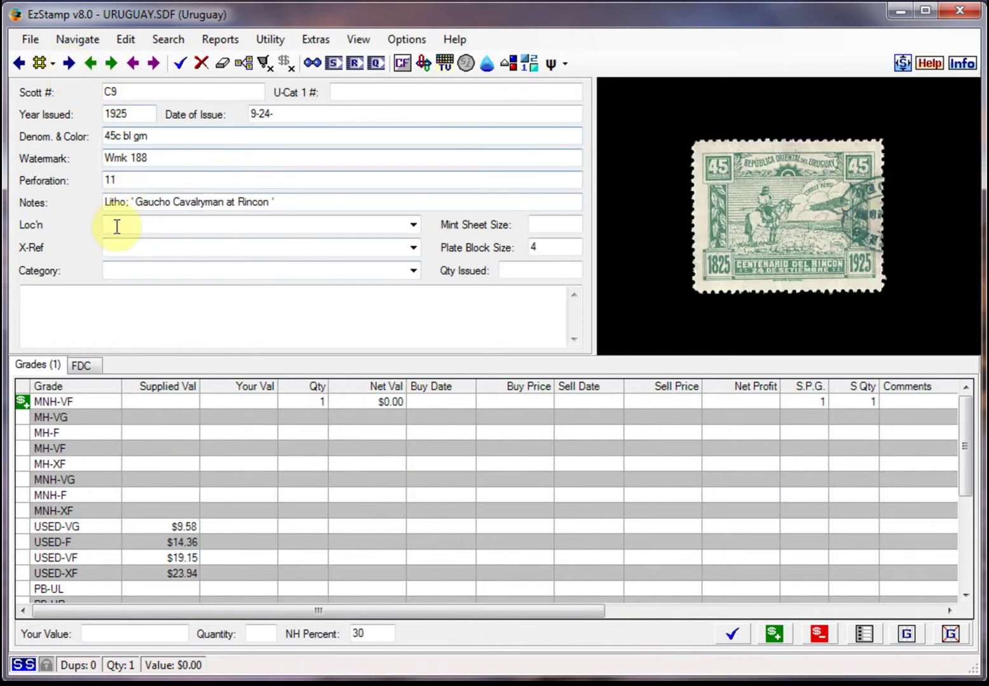
click(731, 634)
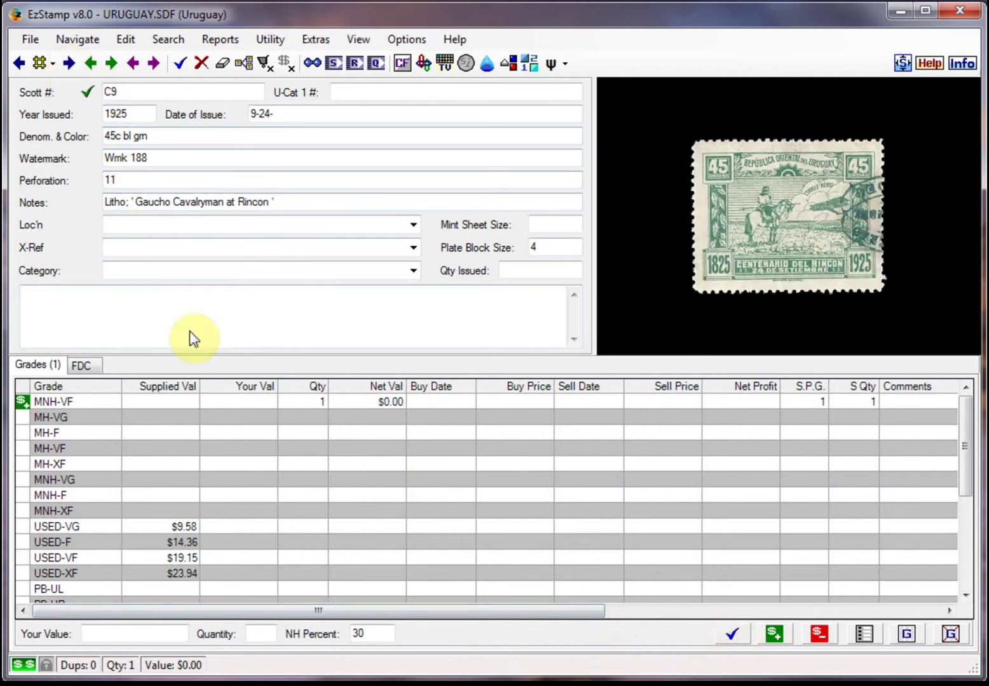
- Save one MNH-VF copy of C10 and rerun the most recent Quick Stats report
click(69, 63)
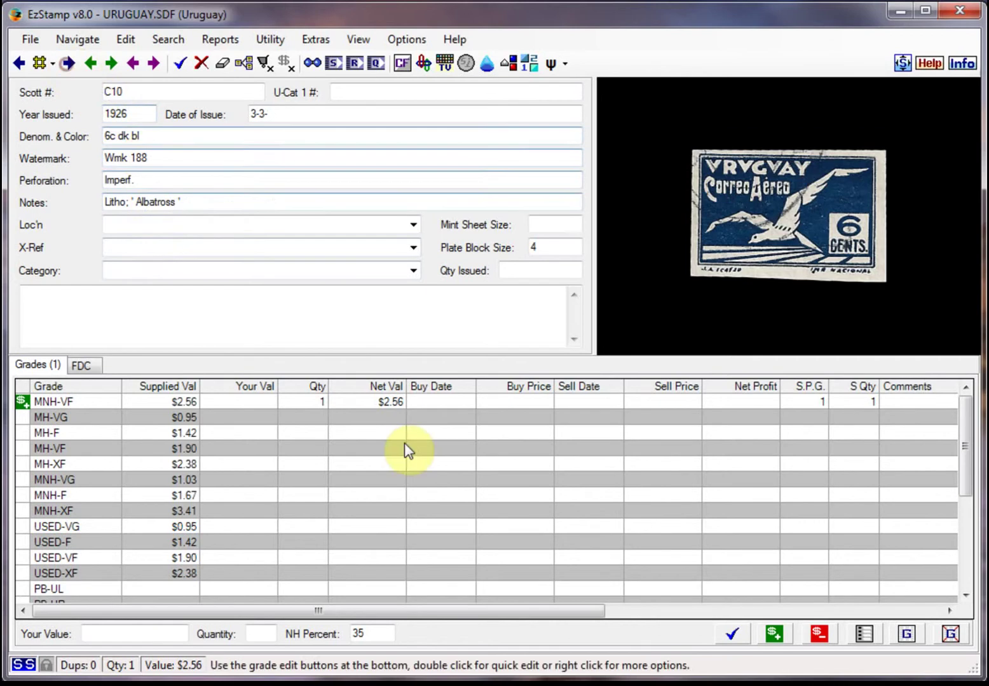
click(731, 633)
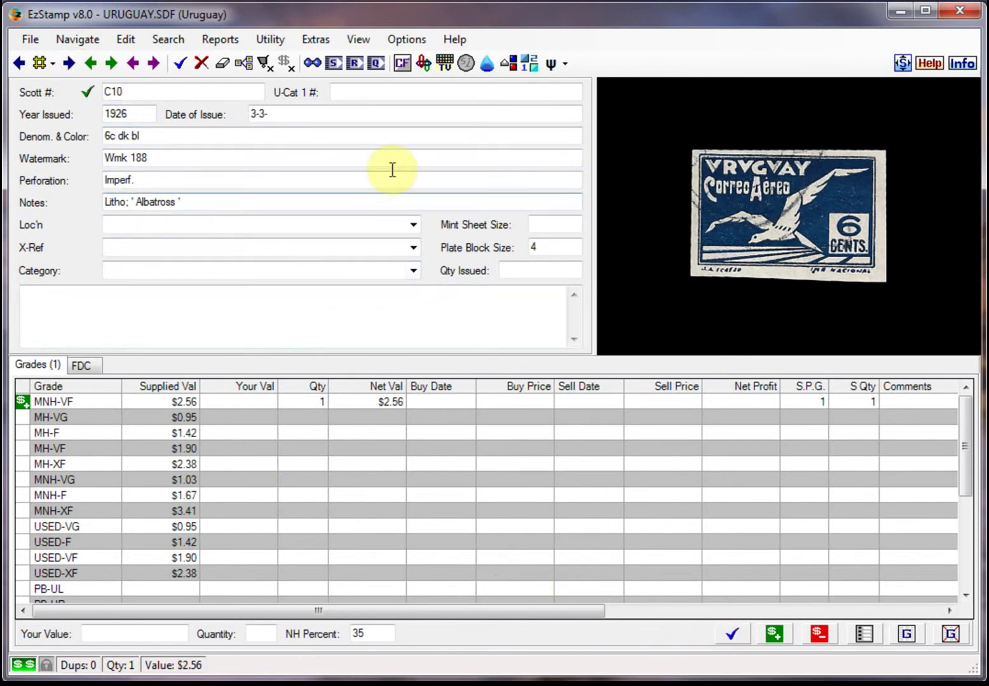
click(373, 64)
- View the four inventoried Uruguay airmails as a Quick Stats spreadsheet totalling $52.16
click(620, 493)
click(711, 498)
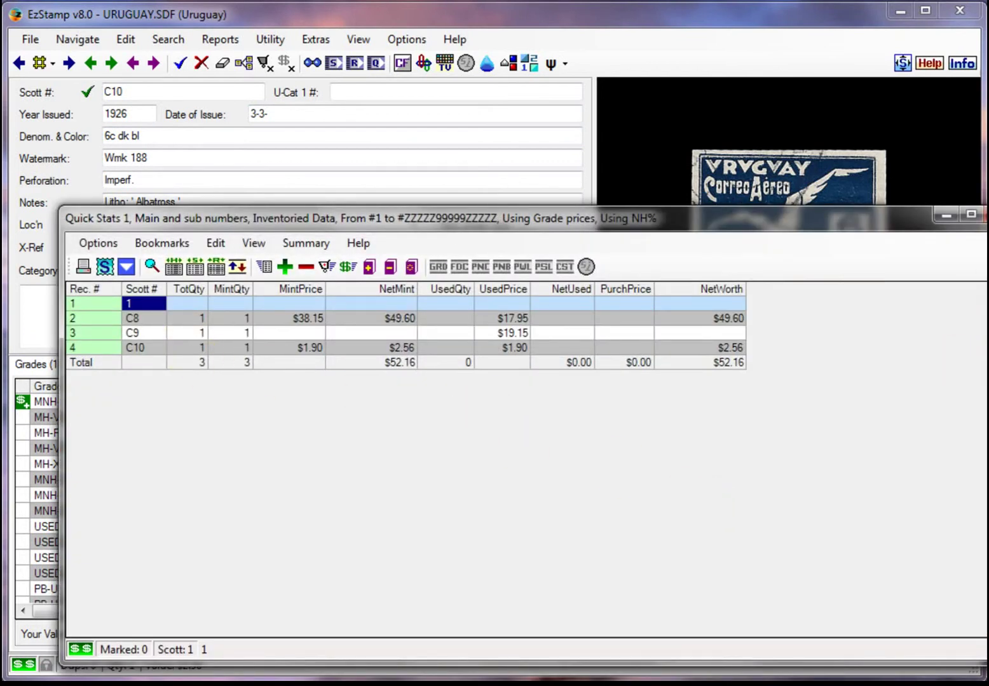
click(981, 215)
- Inventory Uruguay C11 with an MH-XF copy alongside MNH-VF, valued at $6.76
click(68, 64)
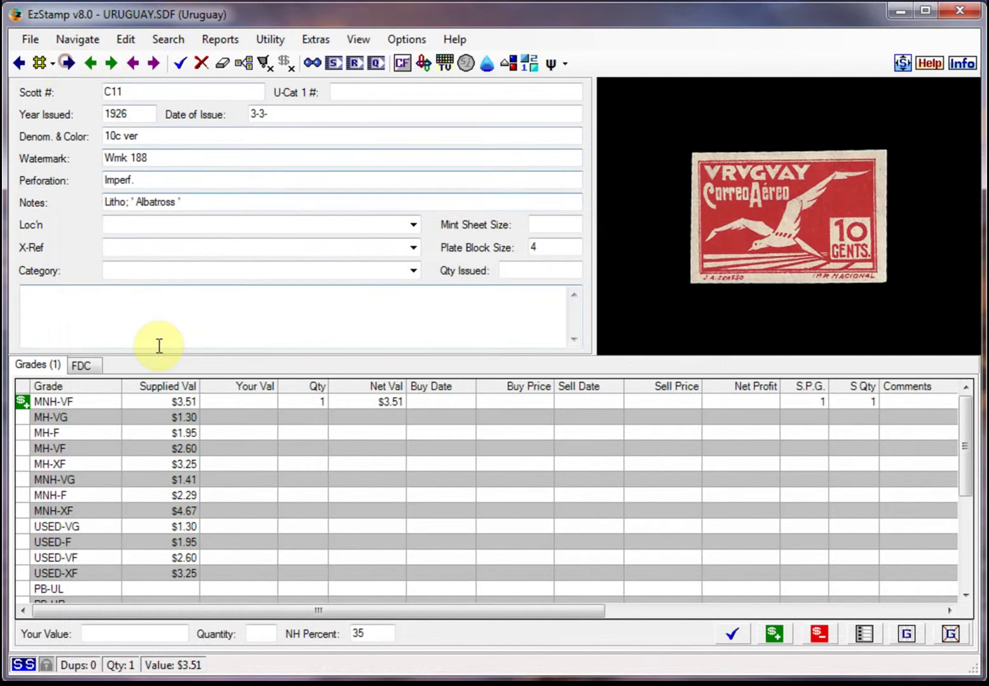
click(45, 465)
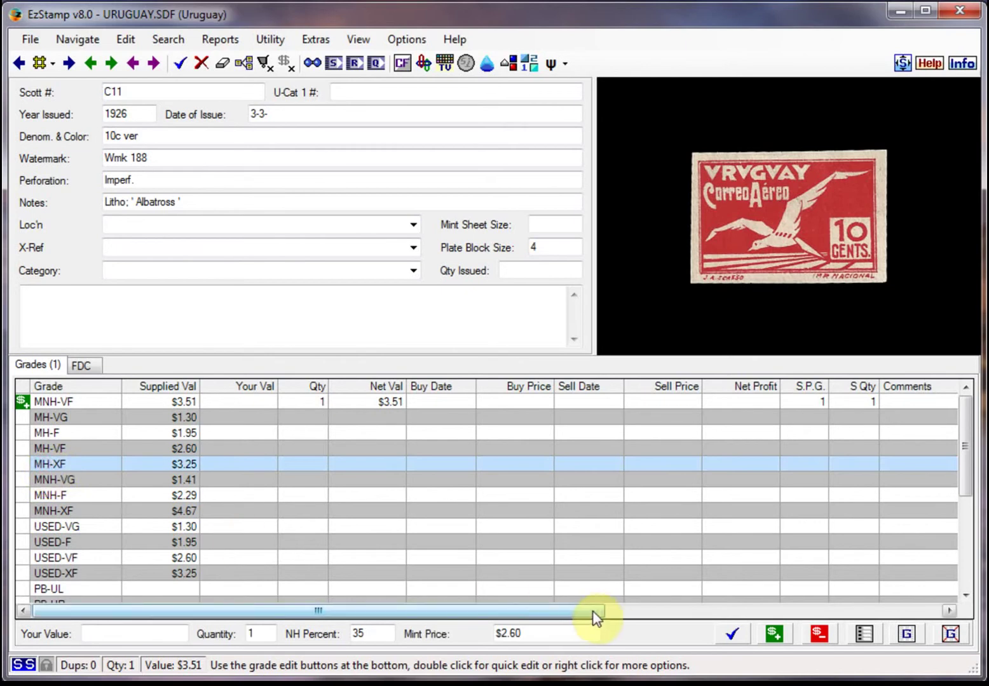
click(726, 640)
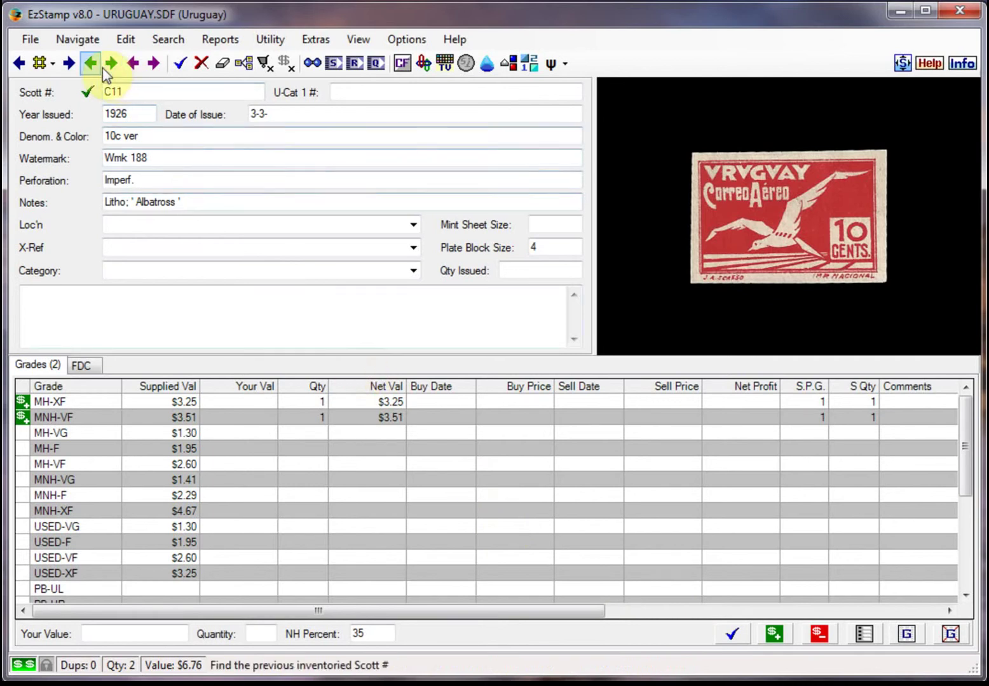
click(34, 44)
mouse_move(96, 100)
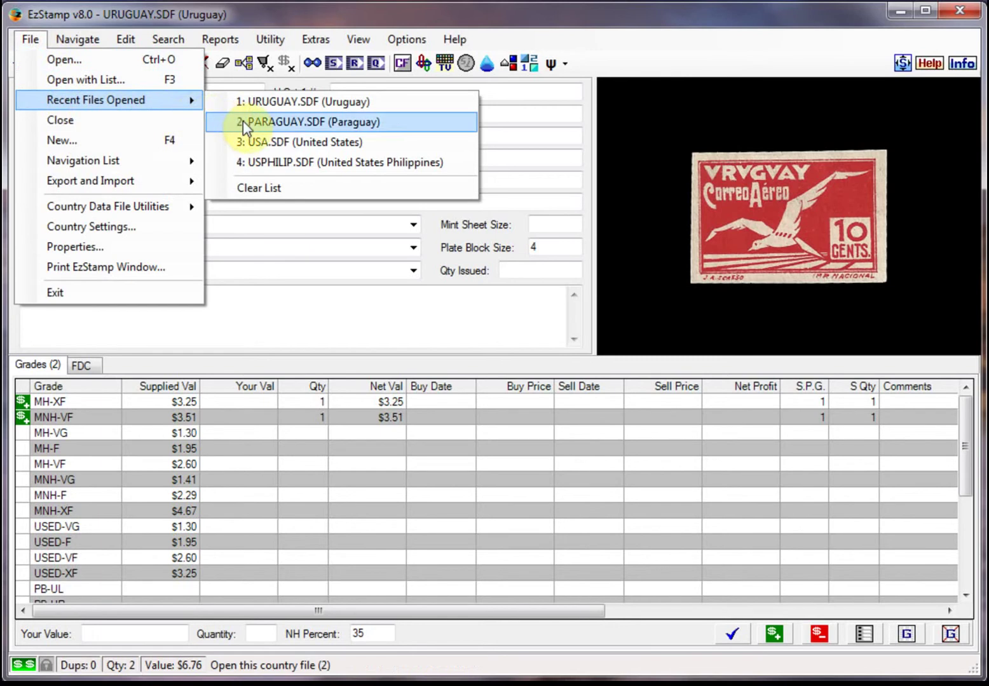
- Load PARAGUAY.SDF from the recent files and show its Scott #1 record
click(309, 121)
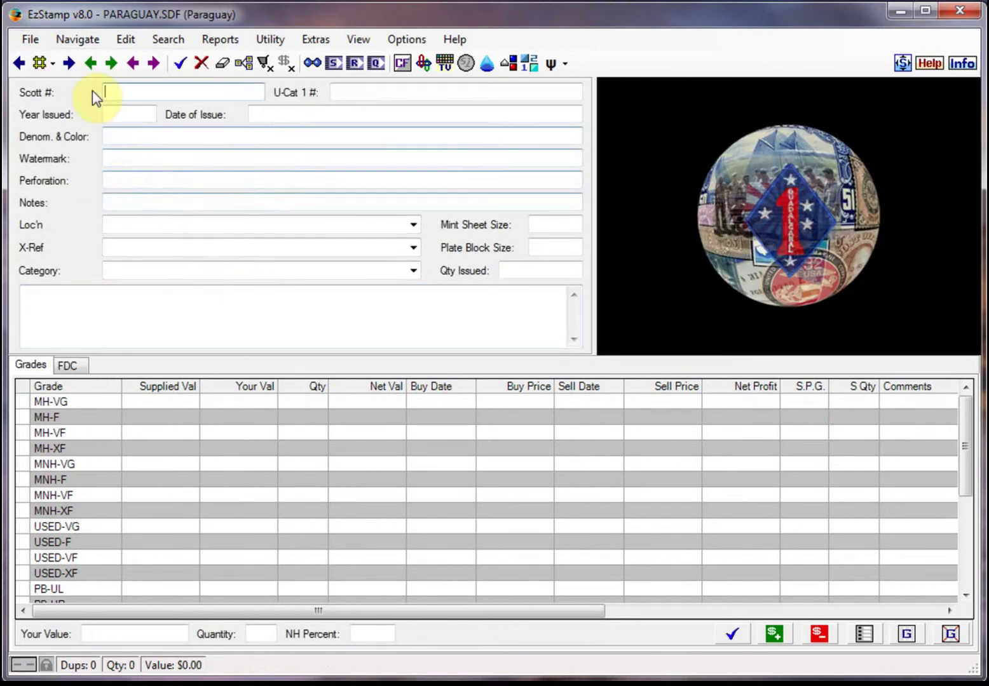
click(90, 63)
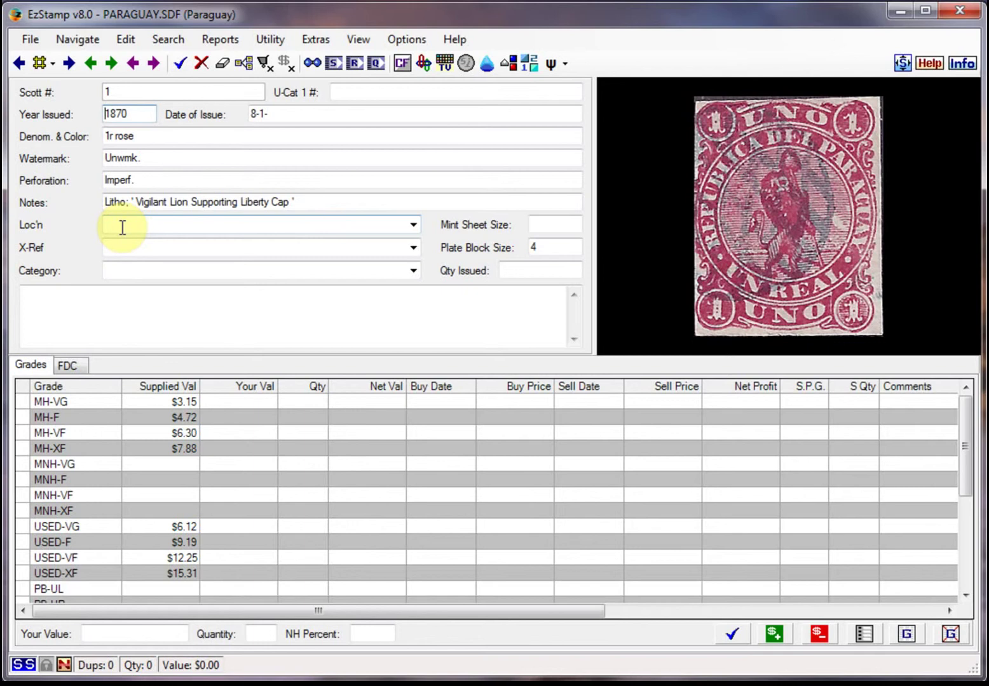
- Jump to Paraguay C162 and browse the thumbnail gallery of the following airmail issues
double_click(143, 93)
text(c1)
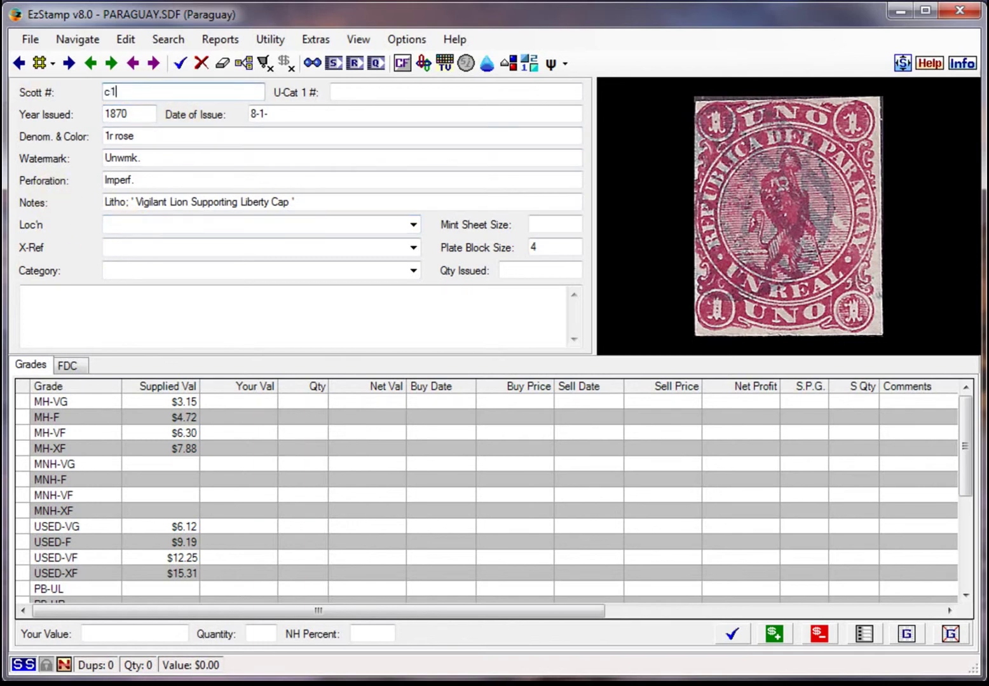
text(62)
key(Return)
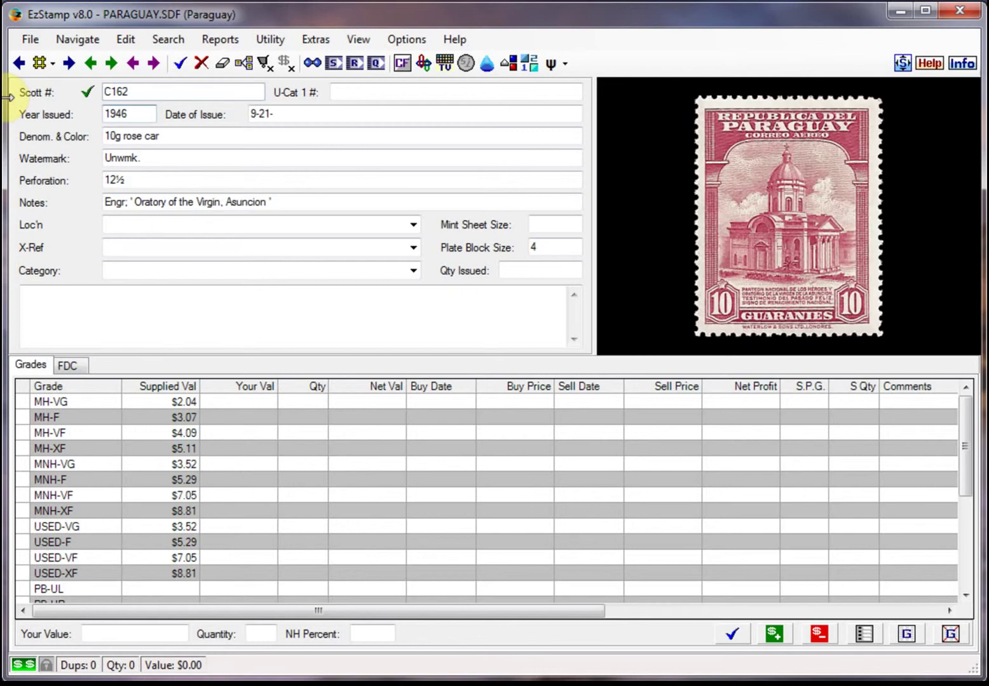
key(ctrl+t)
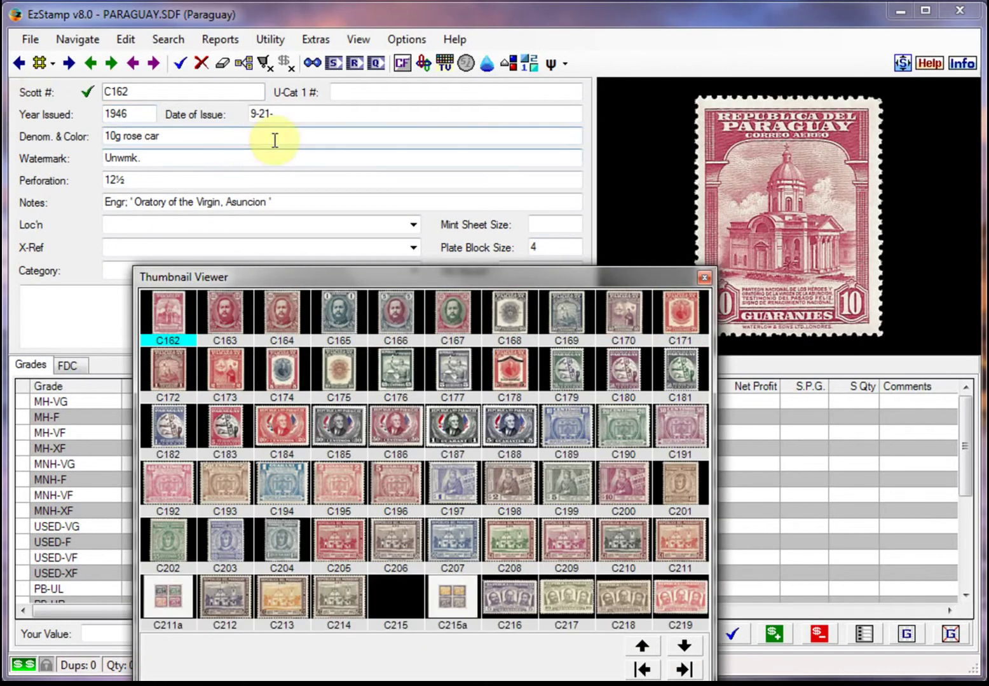
drag(438, 272, 361, 214)
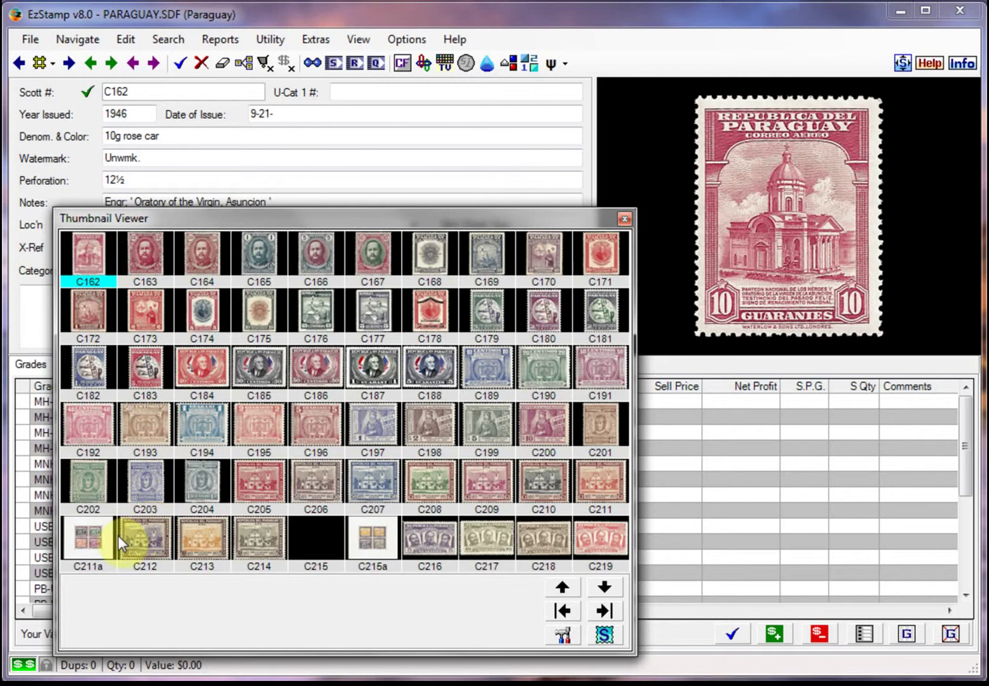
click(624, 219)
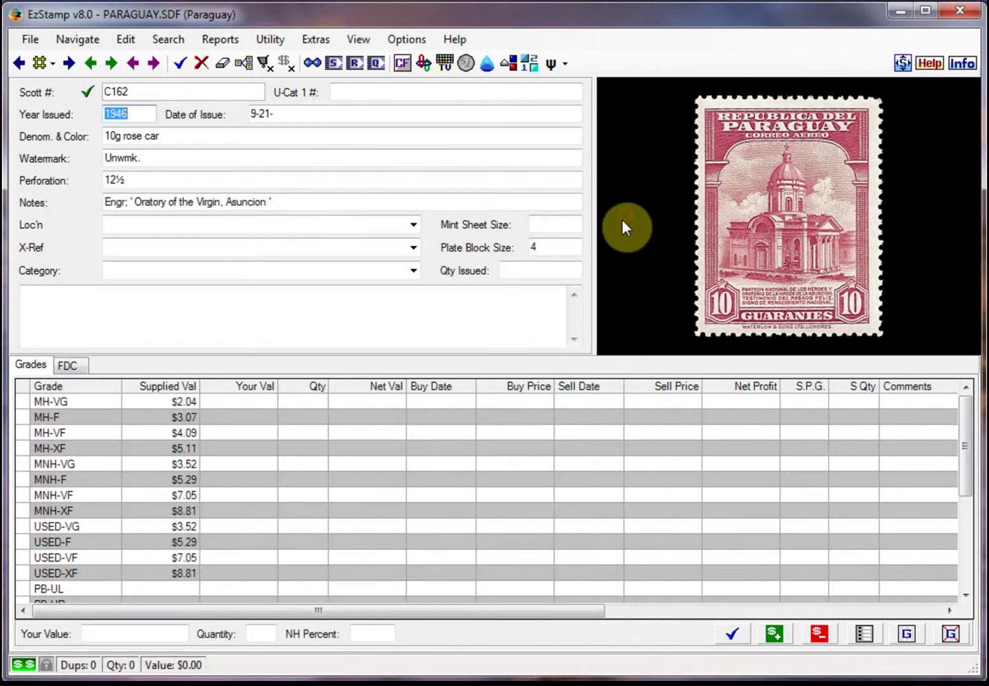
- Set up Rapid Multi Entry for main numbers C162 to C211 and find the 50 matches
click(125, 38)
click(193, 328)
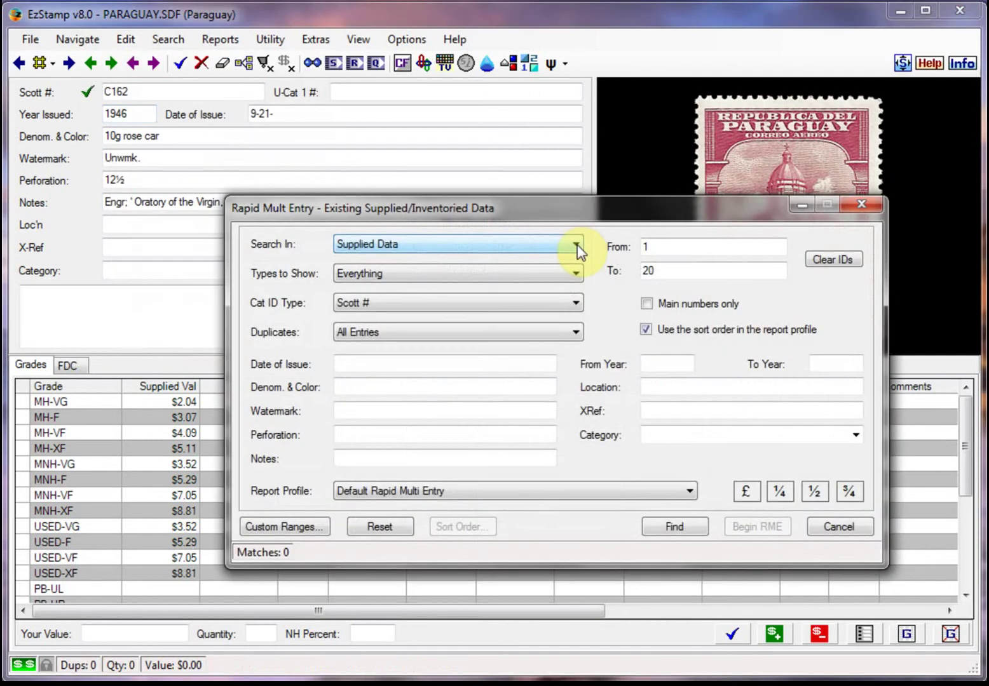
double_click(662, 245)
text(C)
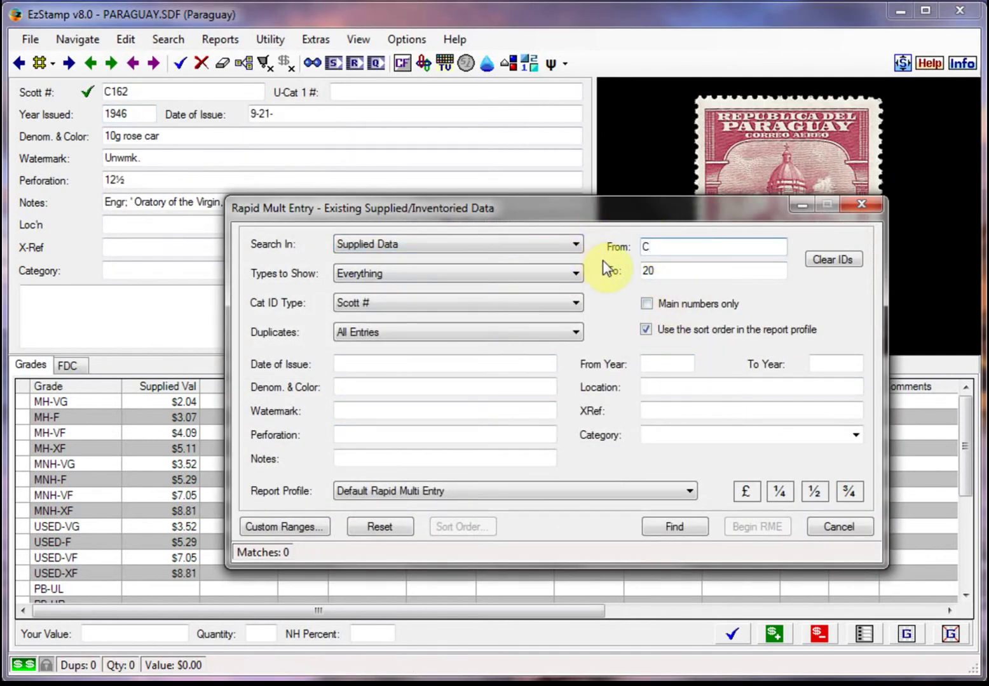
text(162)
double_click(670, 272)
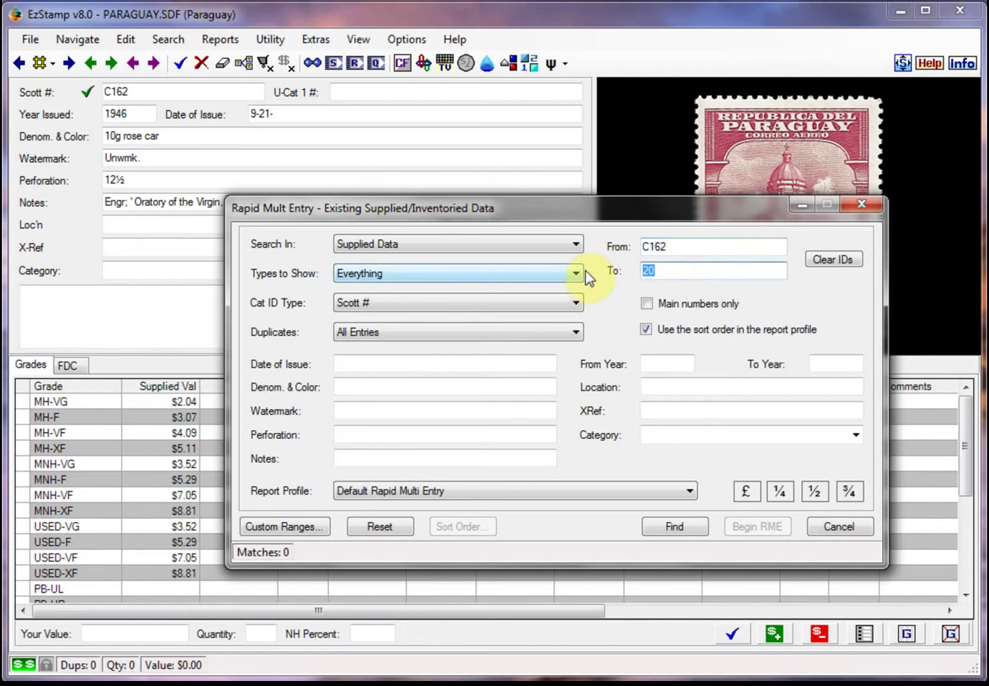
text(C211)
click(647, 304)
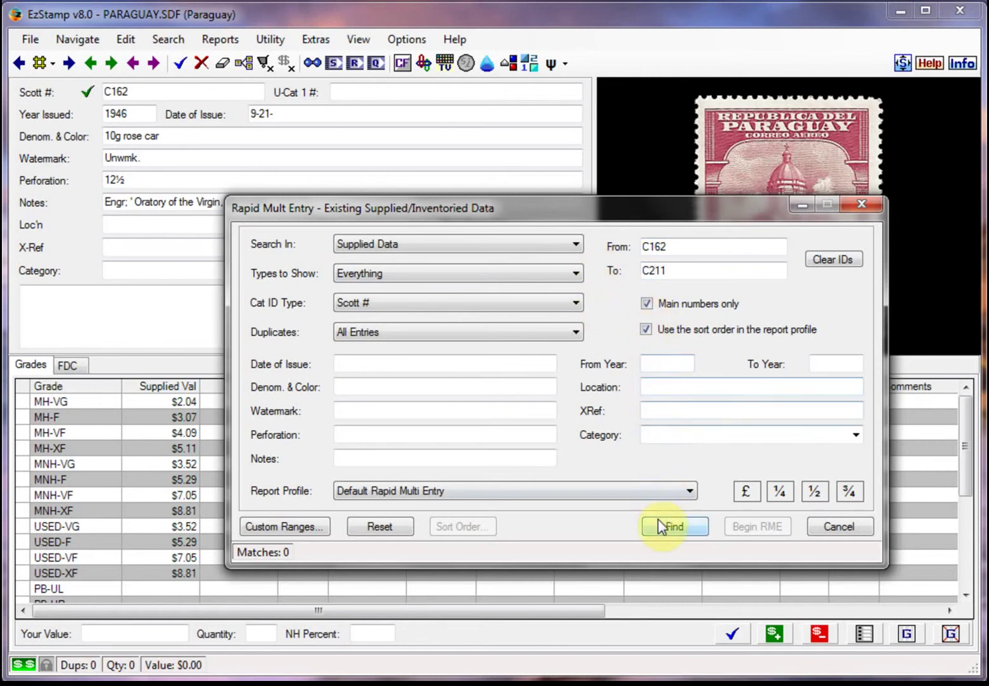
click(670, 528)
click(746, 527)
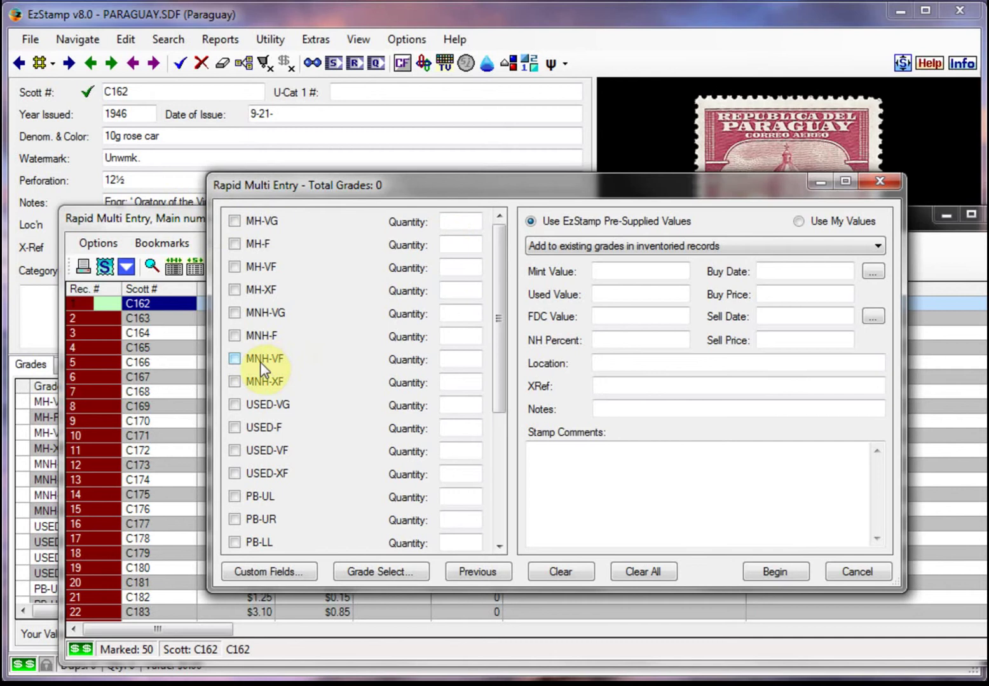
- Apply grade MNH-VF quantity 1 to all 50 matched stamps and confirm the append
click(235, 358)
click(780, 576)
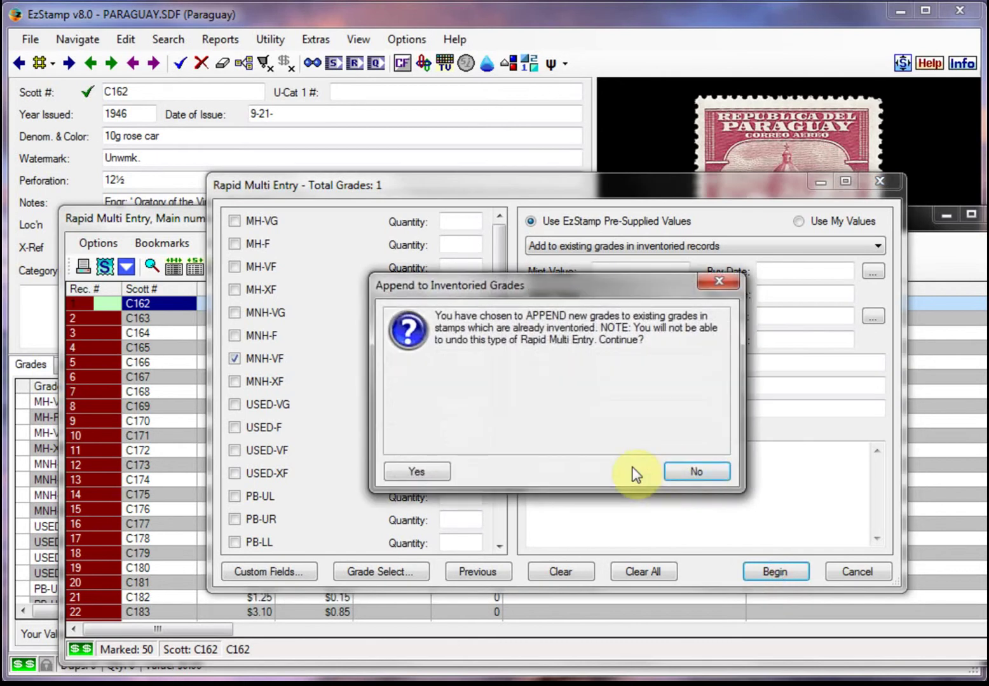
click(441, 473)
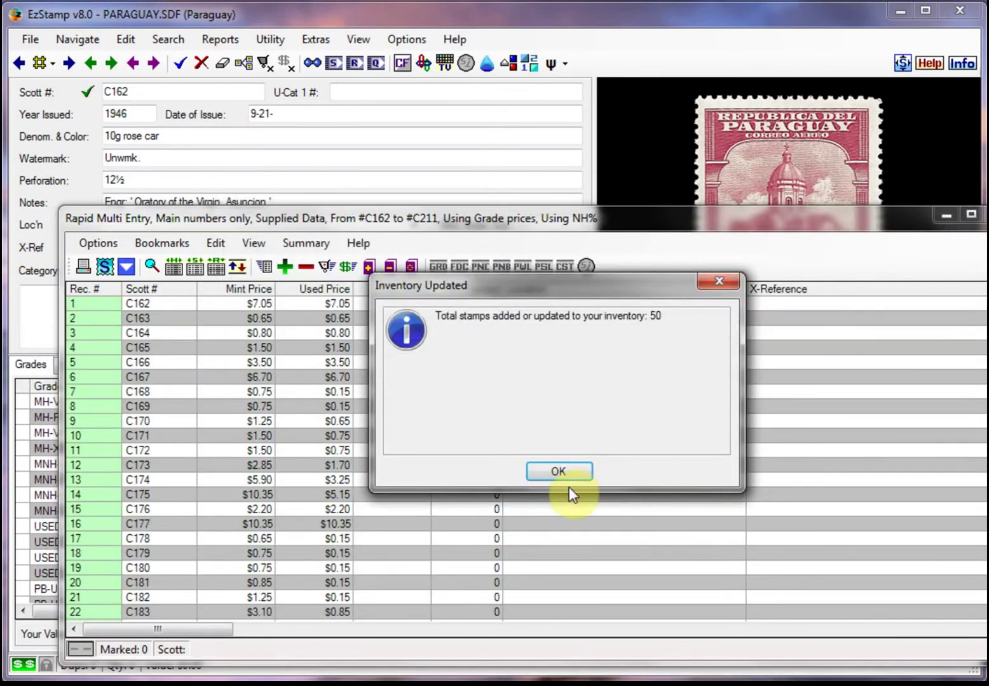
click(564, 471)
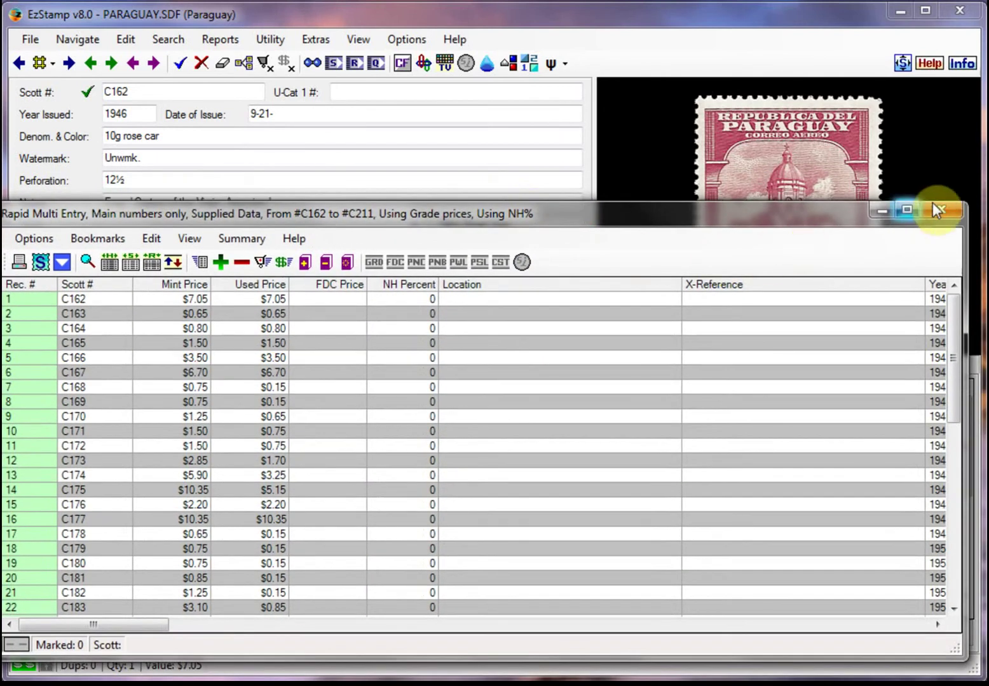
- Run Quick Stats on the inventoried Paraguay airmails and show the 50 matches as a spreadsheet
click(940, 207)
click(402, 63)
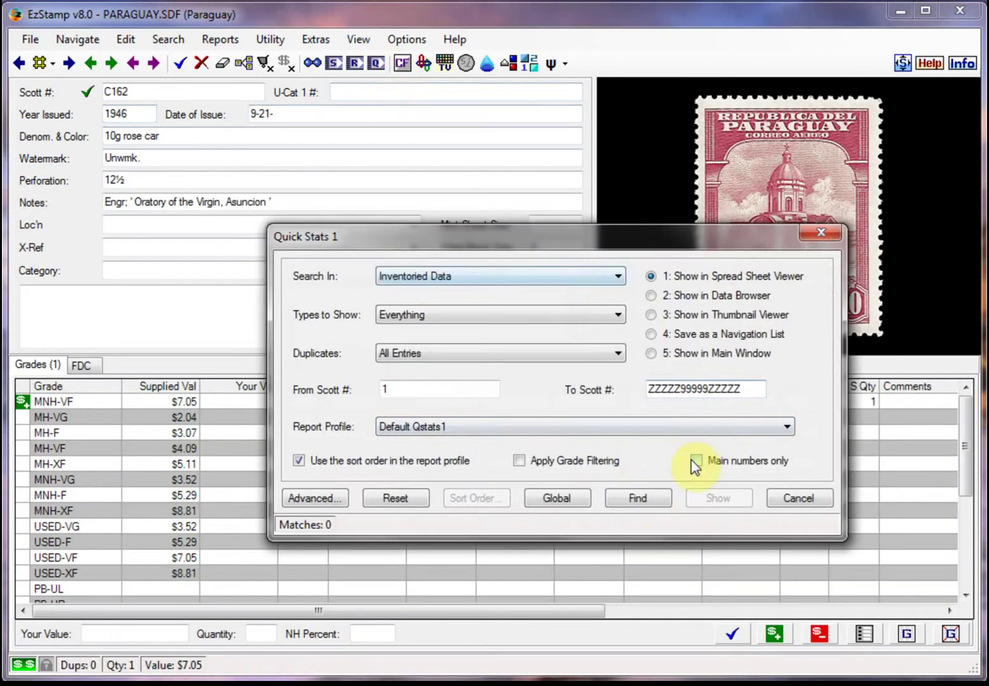
click(632, 499)
click(718, 498)
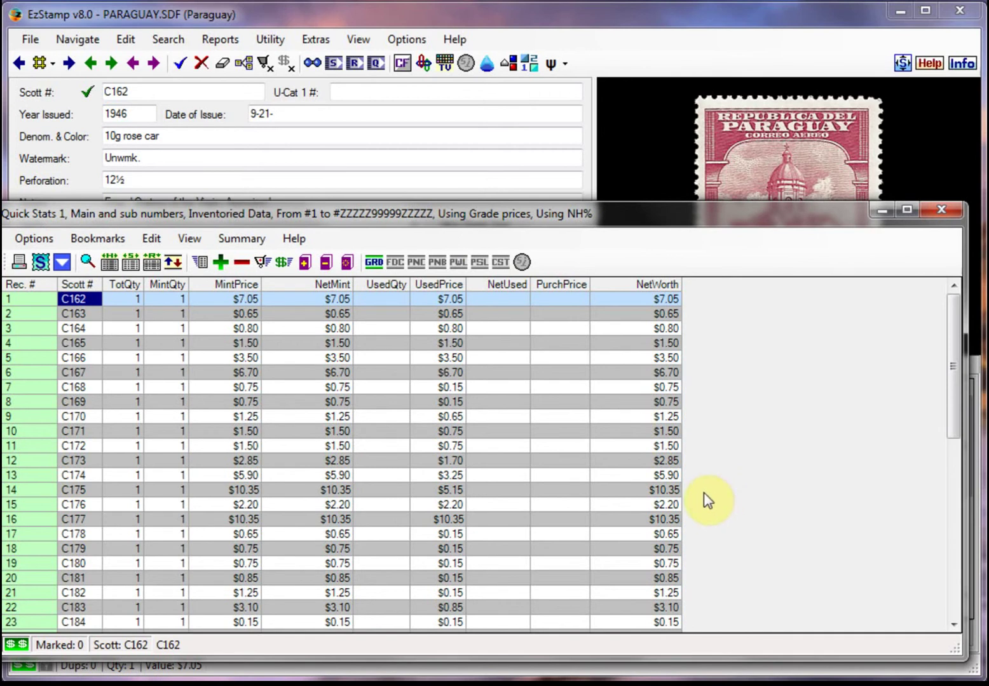
- Look over the $77.45 report, selecting C164, then close it to return to C162
drag(445, 213, 444, 209)
click(550, 326)
scroll(575, 398, down, 2)
scroll(605, 448, down, 8)
scroll(613, 454, down, 1)
scroll(772, 424, up, 2)
scroll(915, 394, up, 4)
click(941, 204)
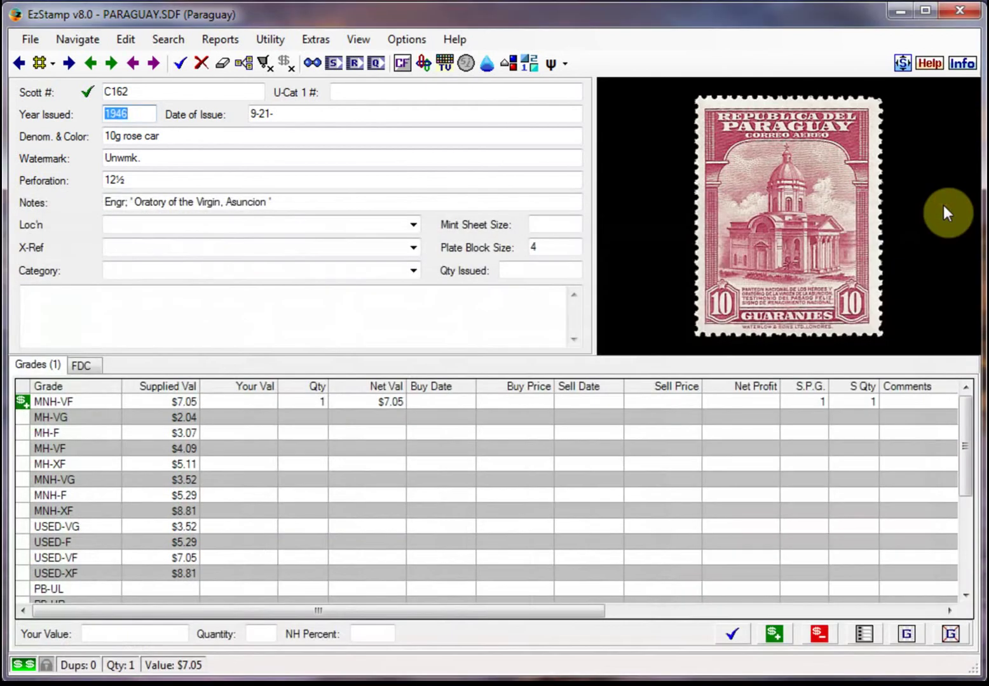